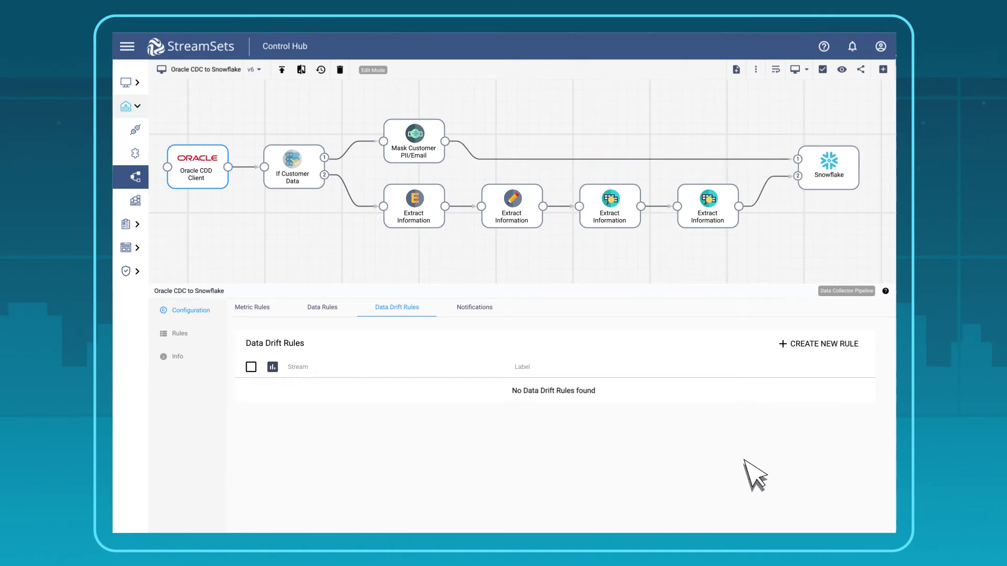
# Create and save a new data drift rule with alerting enabled on the pipeline.
pyautogui.click(784, 344)
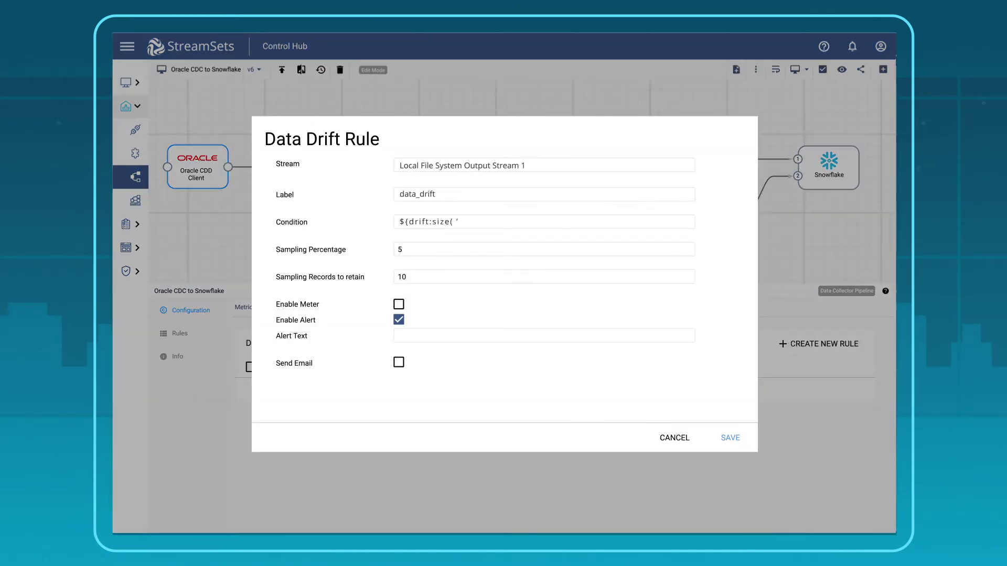
pyautogui.click(727, 437)
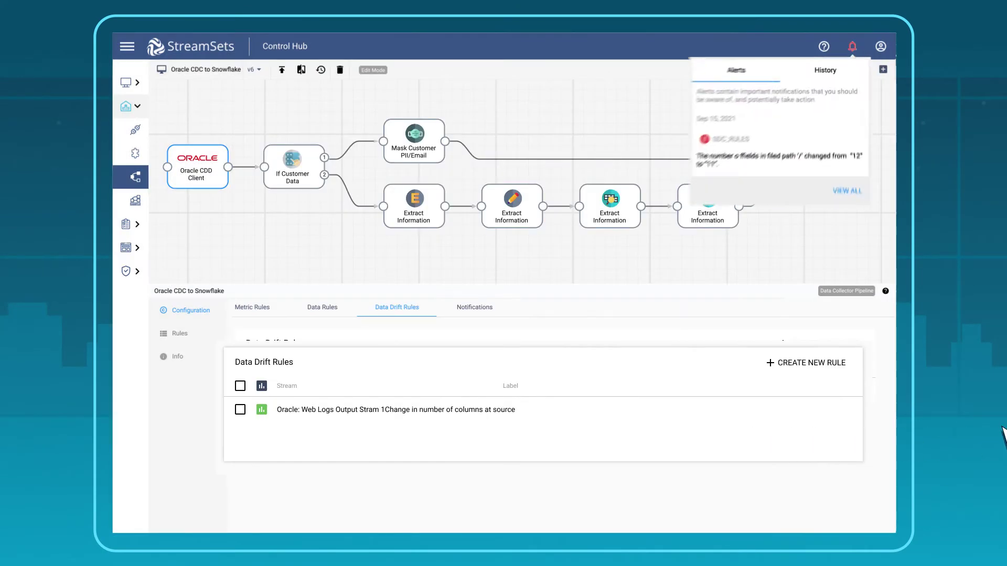